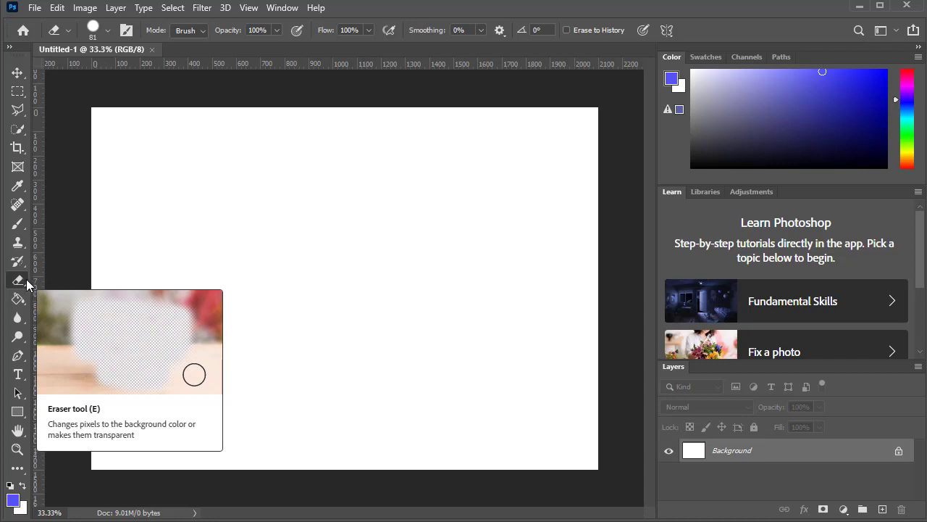
Open the Eraser tool flyout to reveal Eraser, Background Eraser and Magic Eraser.
left_click(19, 281)
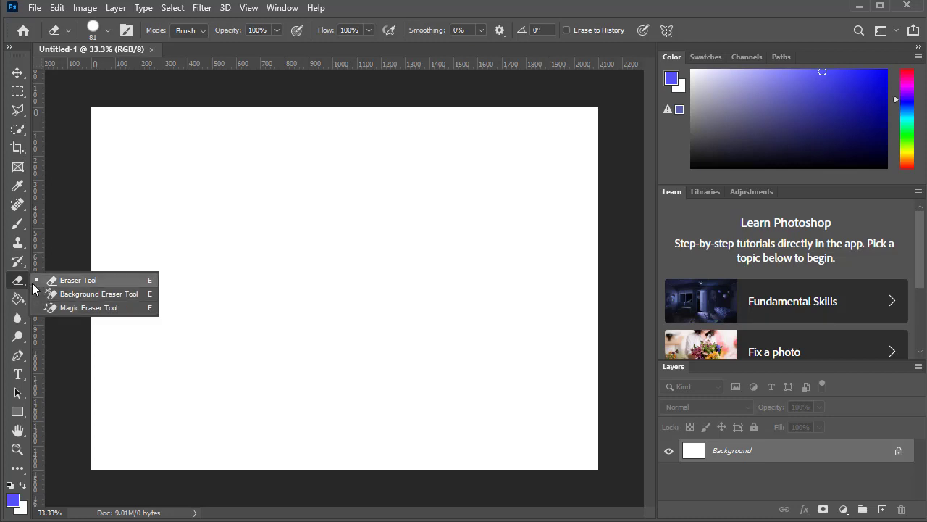
Make the Magic Eraser Tool active (Tolerance 32, Anti-alias, Contiguous) and open the File menu.
left_click(85, 308)
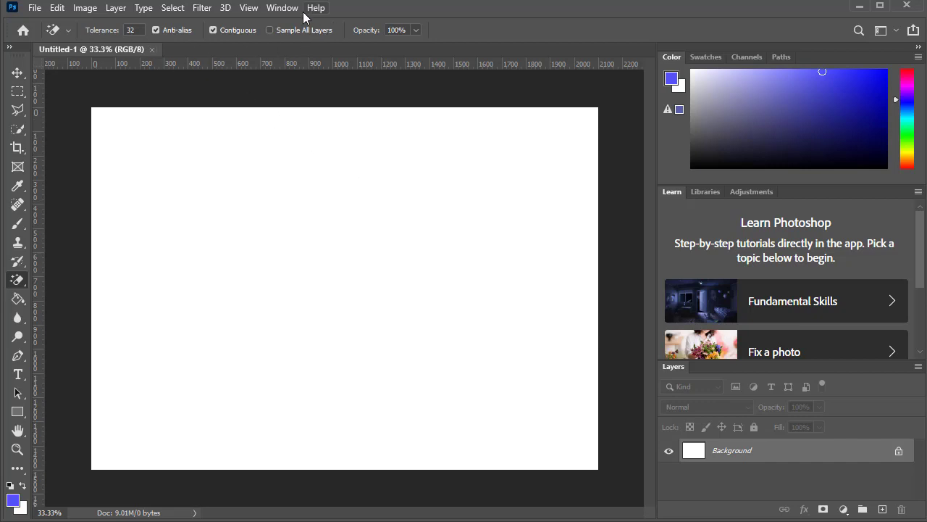
left_click(34, 8)
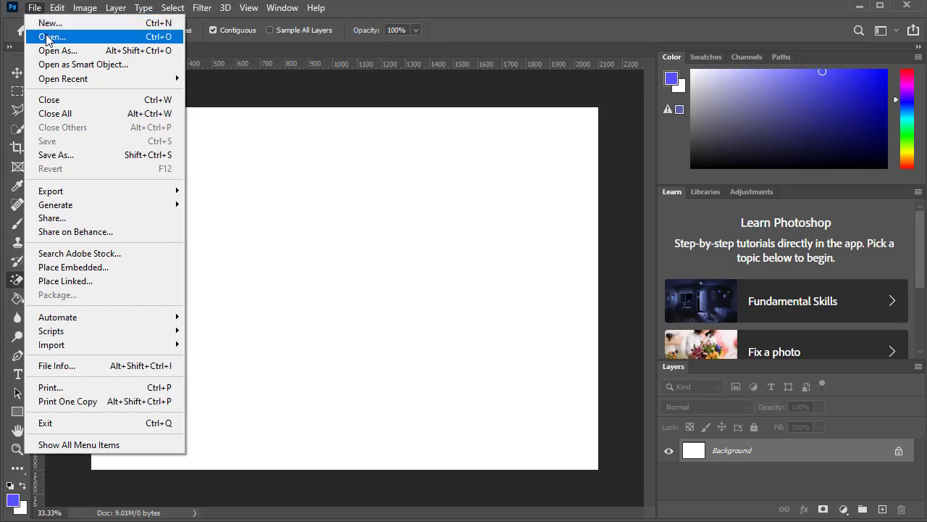
Open Duck-293474_white_background.jpg from Downloads and dock it as a tab beside Untitled-1.
left_click(48, 37)
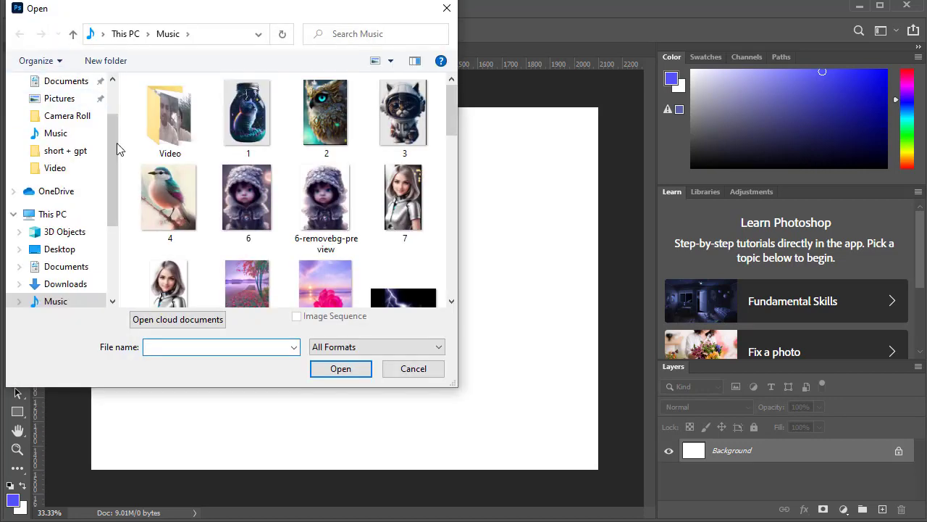
scroll(267, 189, "down", 2)
scroll(266, 190, "down", 3)
scroll(267, 190, "down", 3)
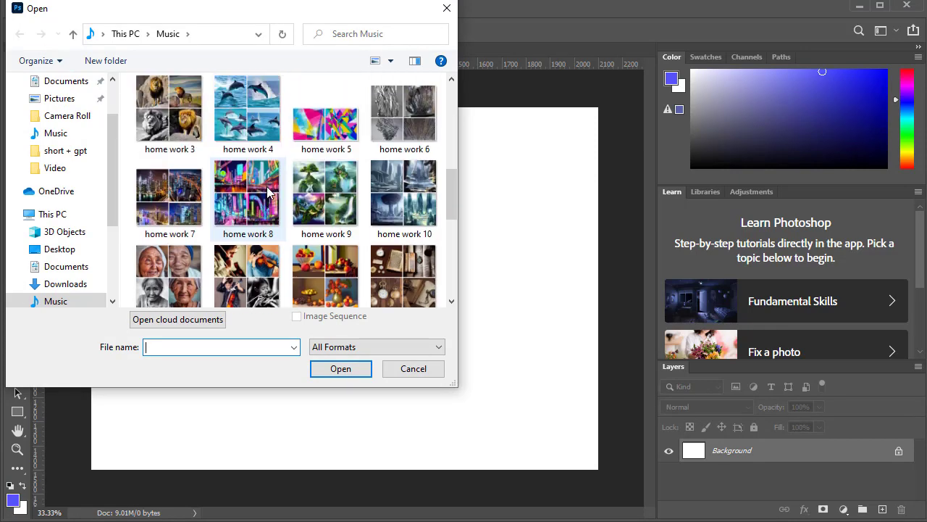
scroll(267, 190, "down", 3)
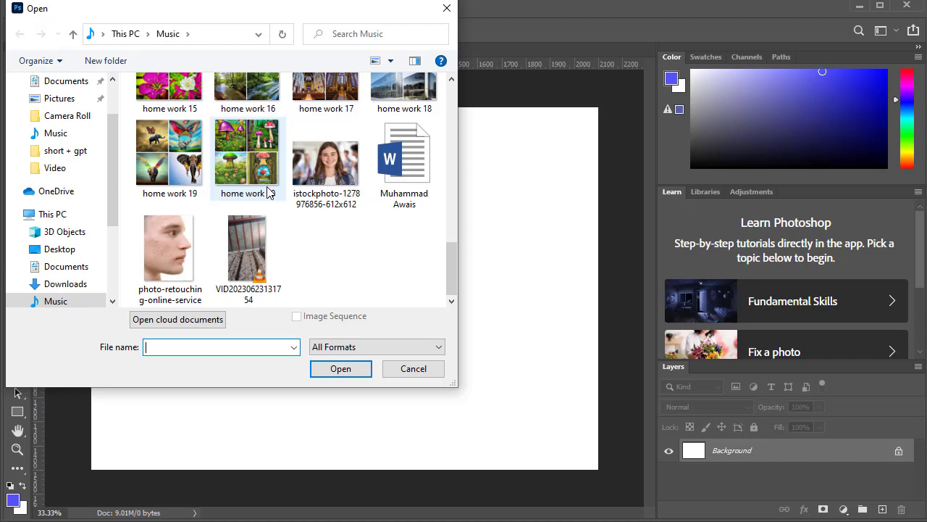
scroll(267, 190, "up", 1)
scroll(267, 190, "up", 2)
scroll(264, 190, "down", 1)
scroll(263, 190, "down", 2)
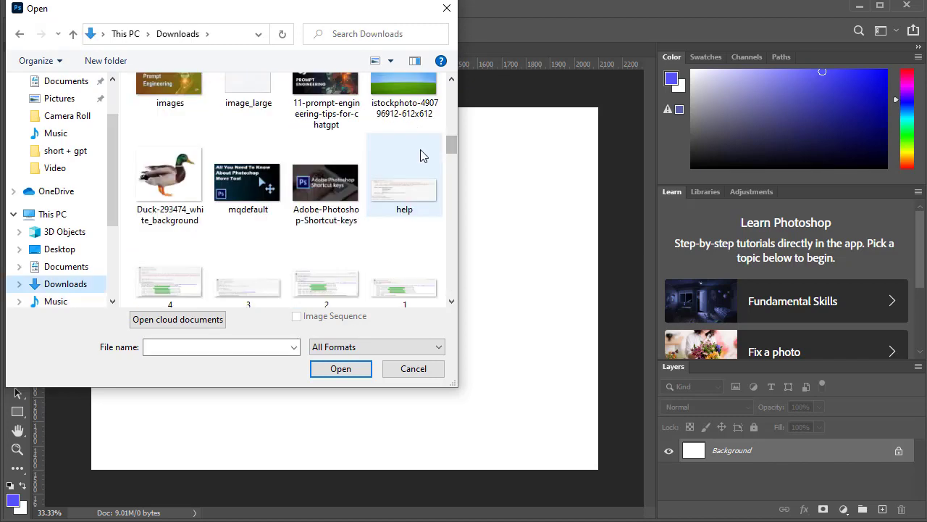
double_click(184, 183)
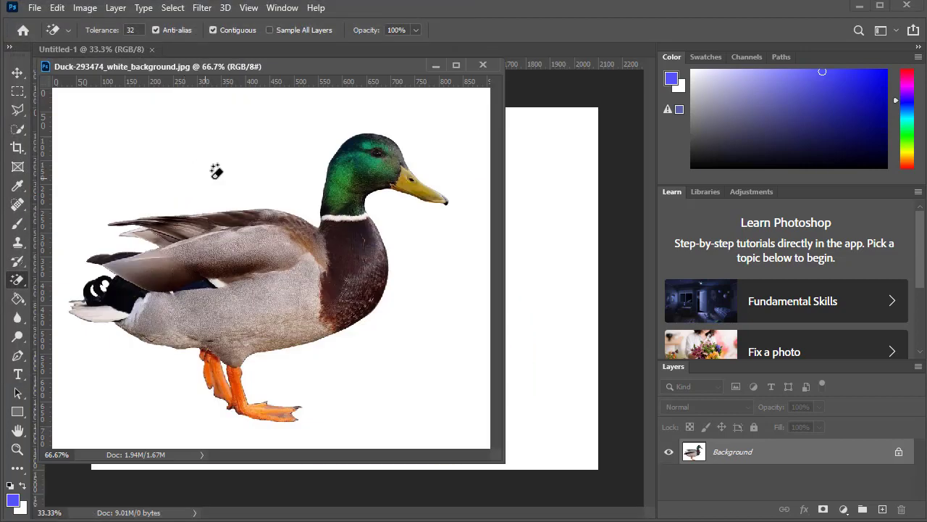
left_click_drag(330, 69, 346, 52)
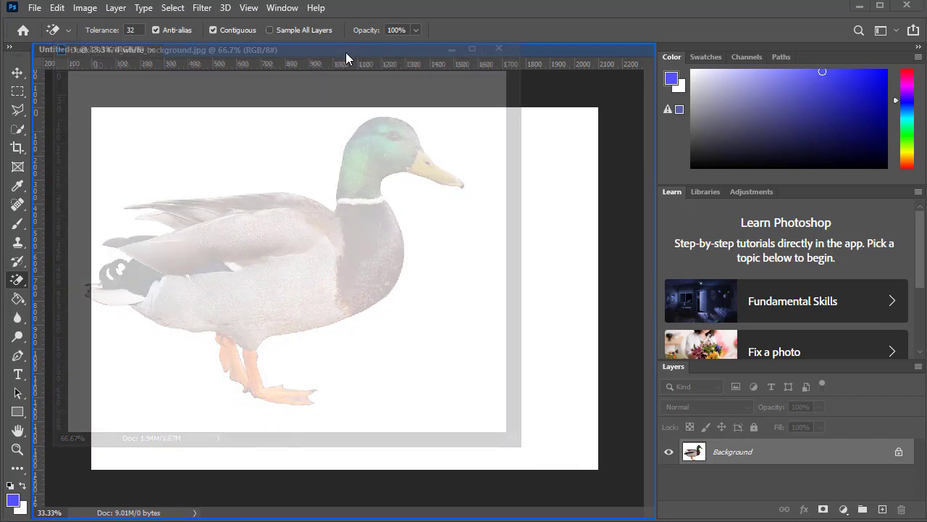
left_click_drag(345, 52, 345, 52)
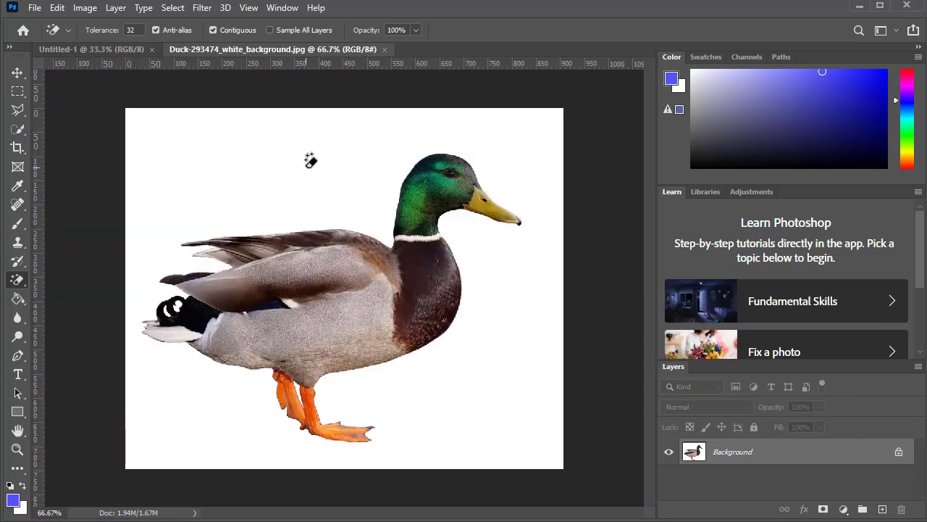
left_click(34, 8)
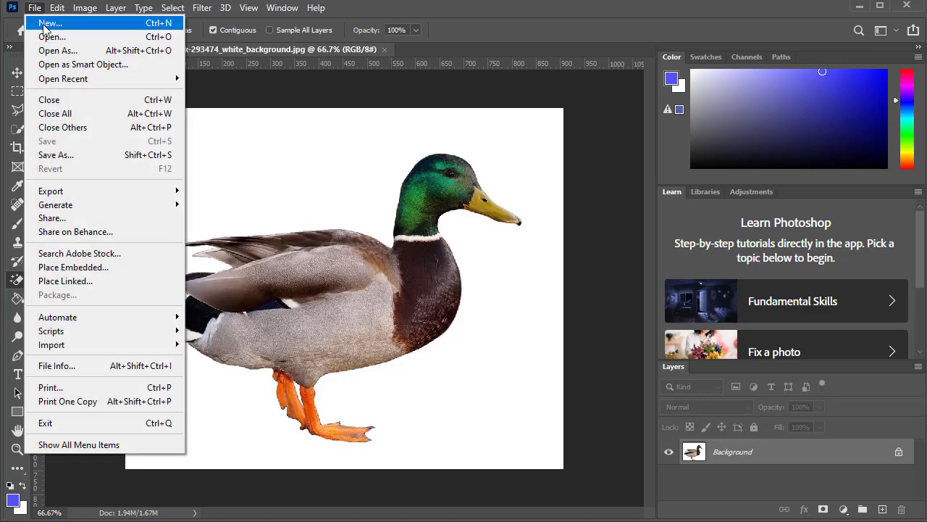
left_click(43, 38)
double_click(403, 96)
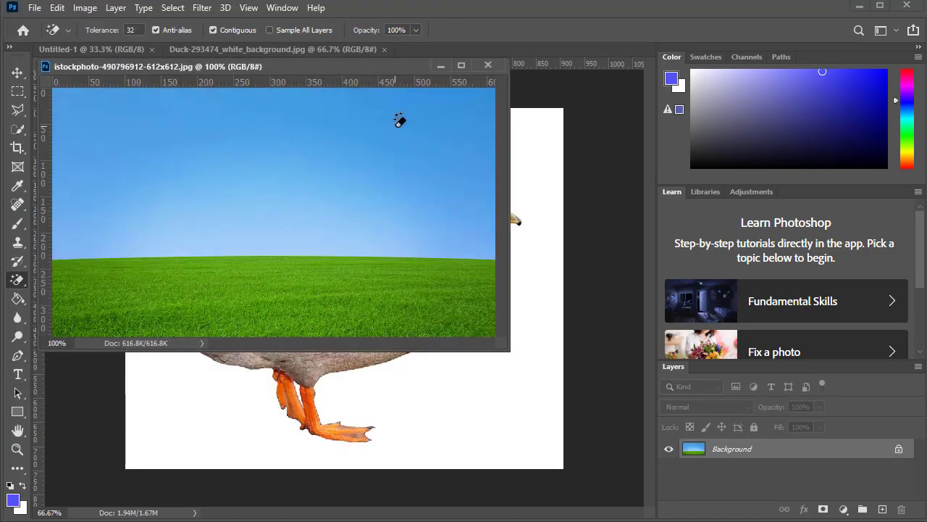
left_click_drag(346, 63, 354, 48)
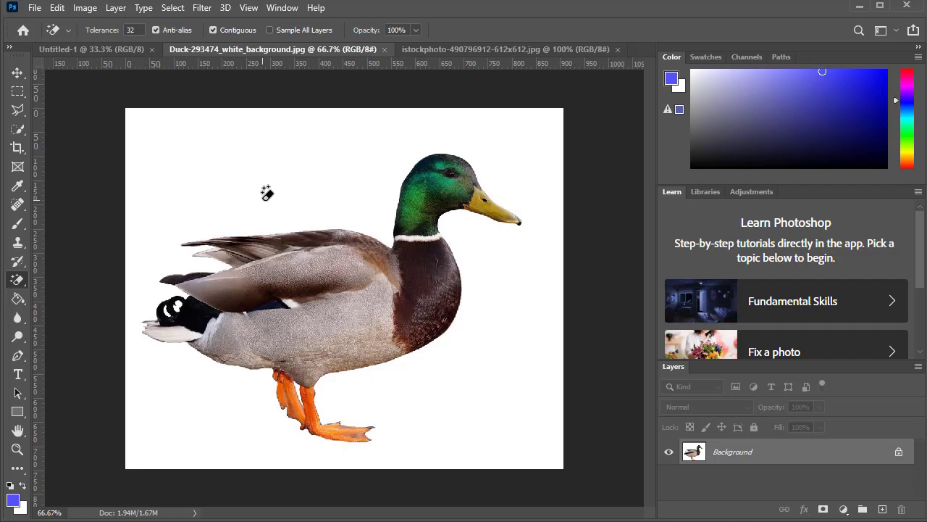
Trial-erase the duck's white background, undo it, and bring up the sky-and-grass photo.
left_click(284, 157)
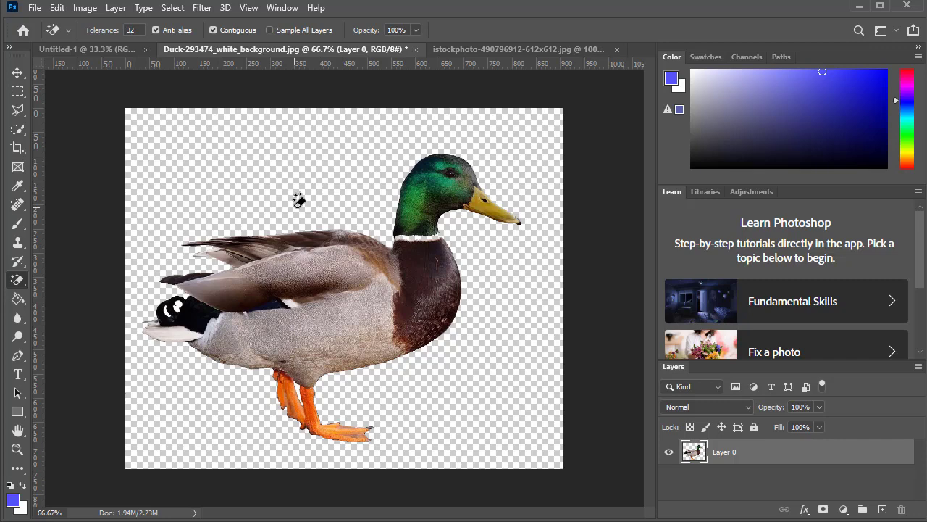
key("ctrl+z")
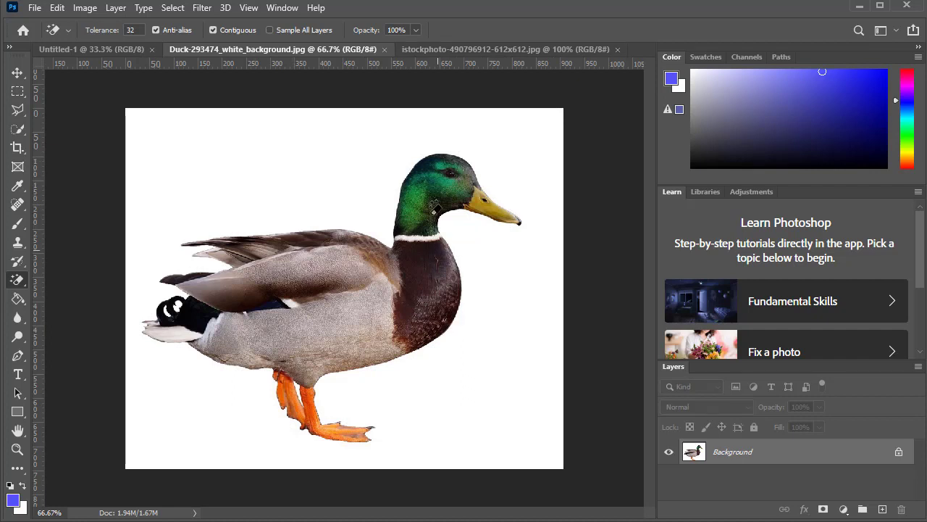
left_click(469, 53)
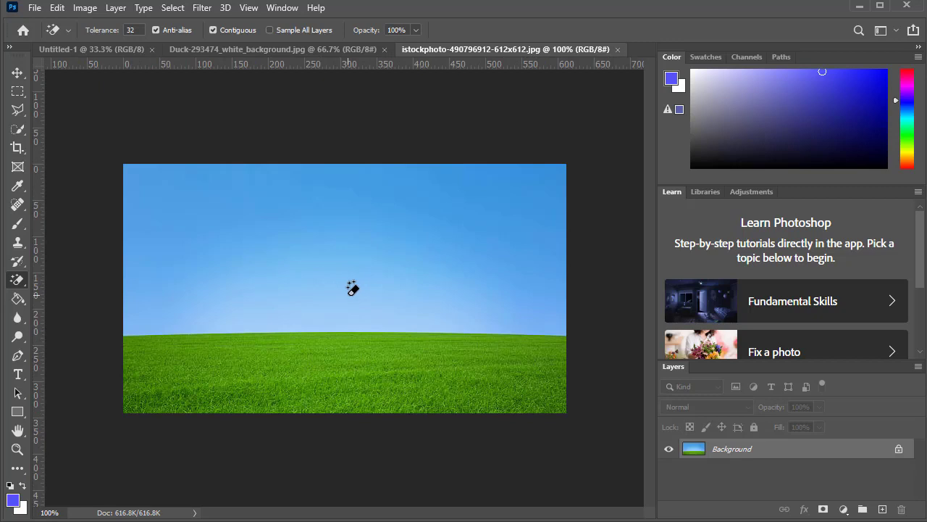
Trial-erase the sky and then the grass in the field photo, undoing both, then return to the duck.
left_click(317, 234)
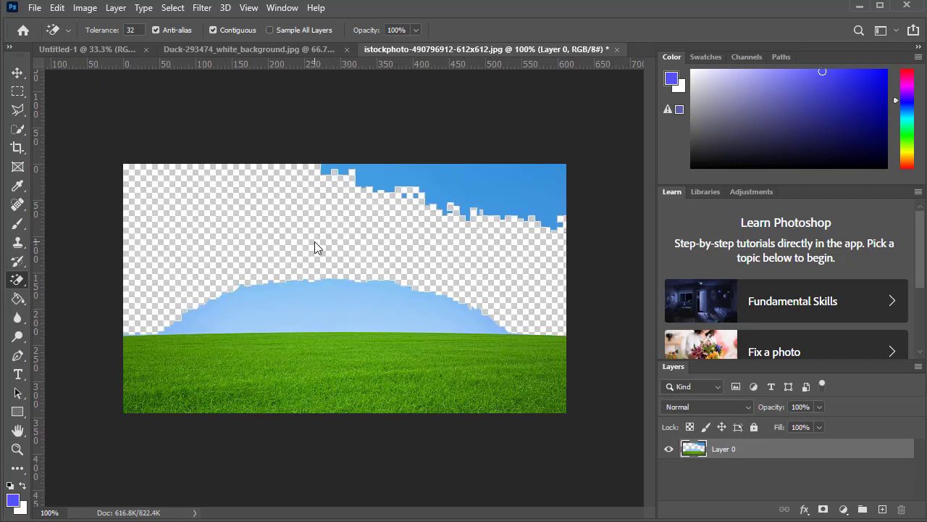
key("ctrl+z")
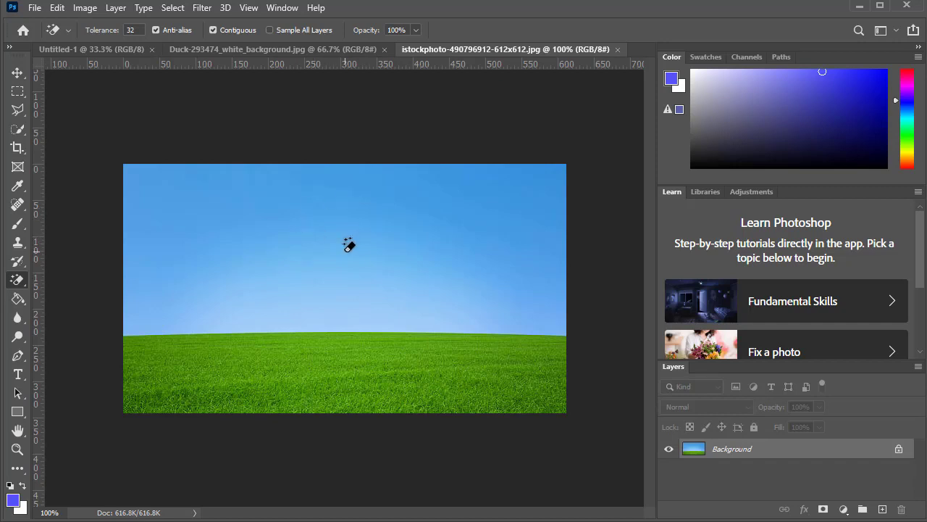
left_click(365, 362)
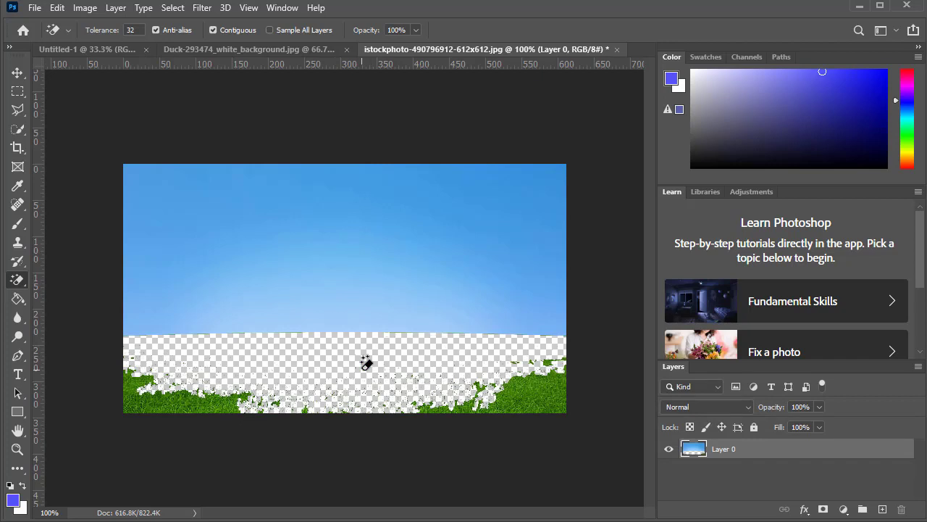
key("ctrl+z")
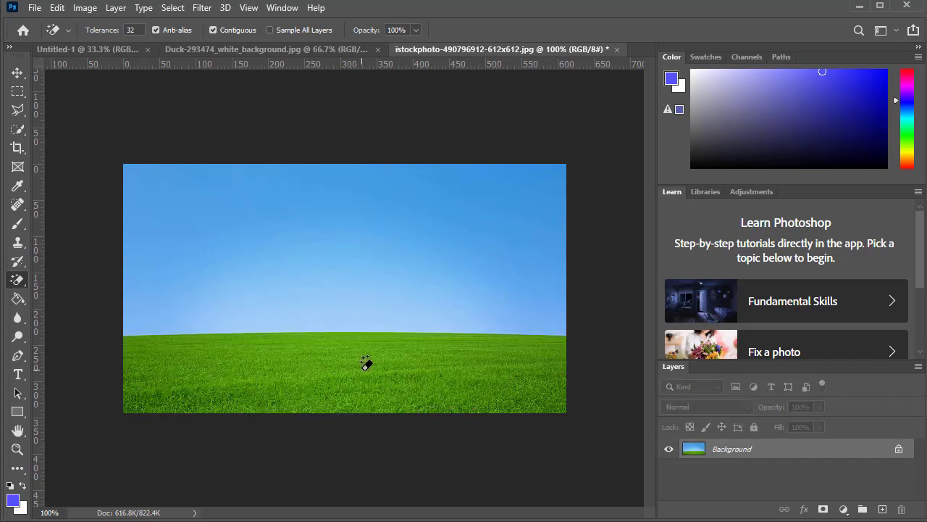
left_click(282, 48)
key("v")
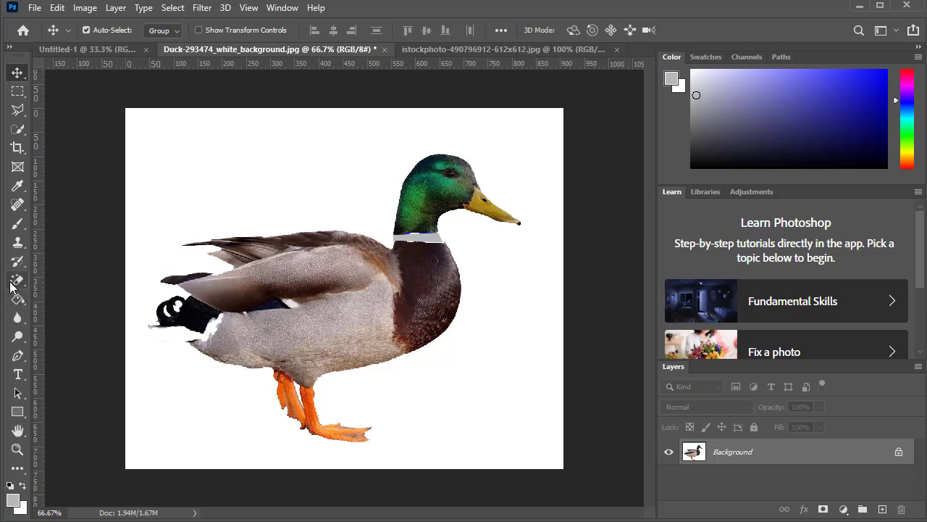
Magic-erase the duck's white background, converting Background into Layer 0.
left_click(11, 284)
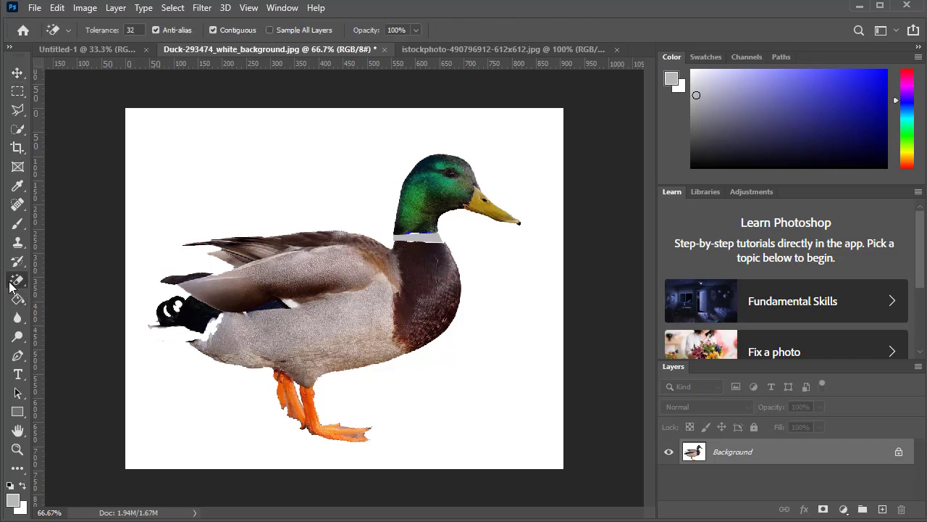
left_click(313, 194)
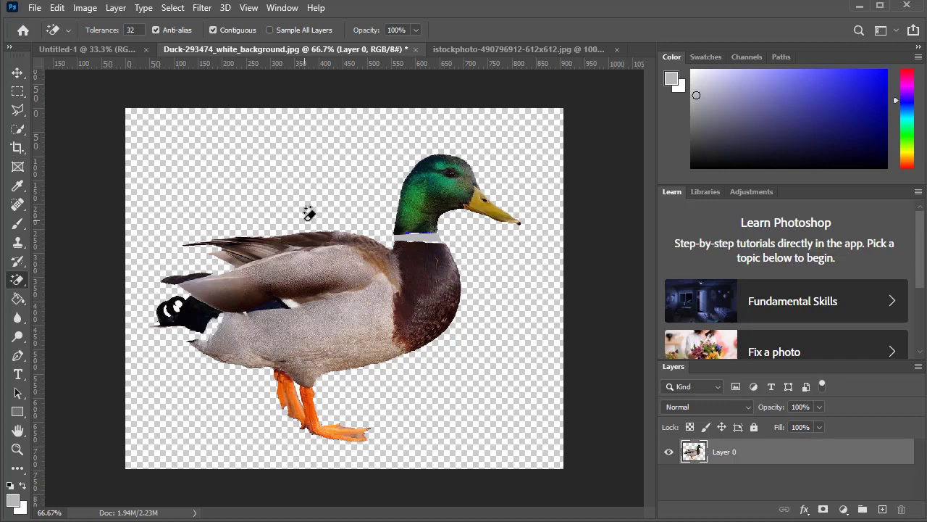
left_click(17, 72)
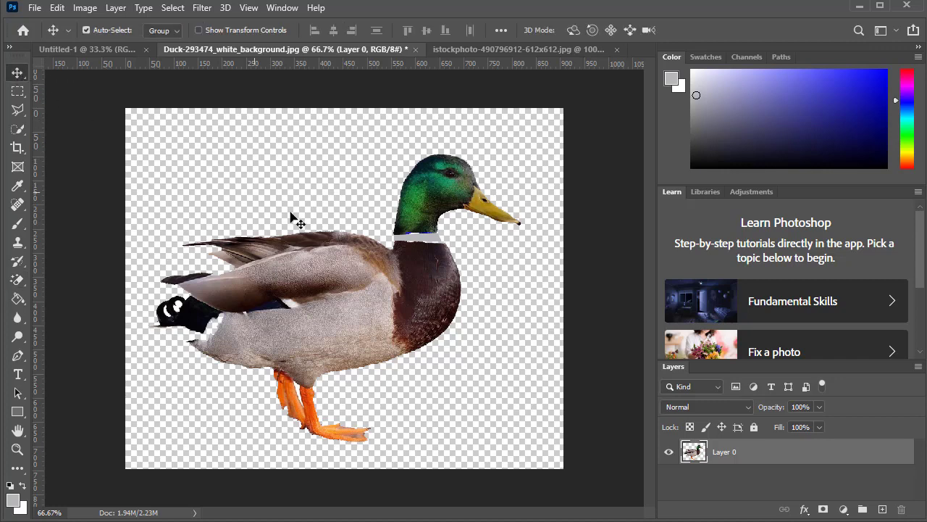
Drag the cut-out duck into the field photo as Layer 1 and scale it to about 31%.
mouse_move(353, 319)
left_mouse_down()
mouse_move(360, 292)
mouse_move(470, 124)
mouse_move(405, 245)
left_mouse_up()
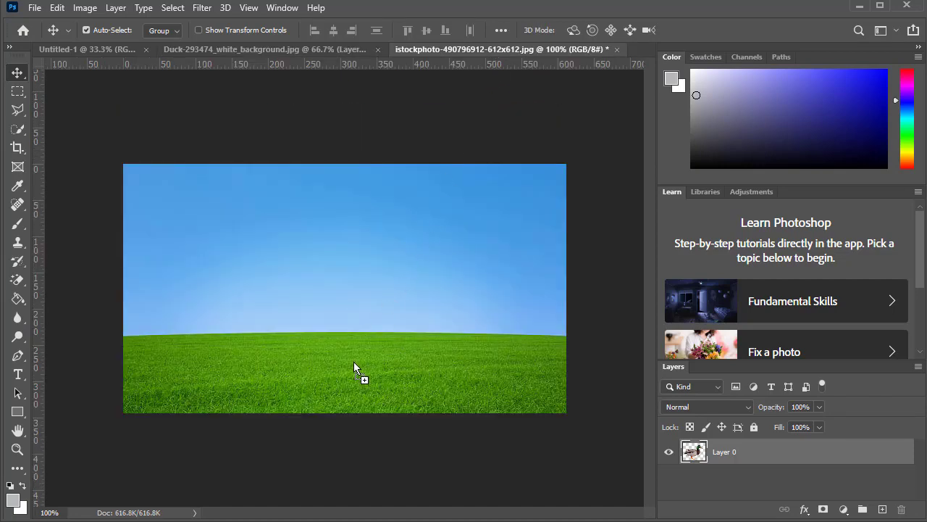
left_click_drag(354, 366, 380, 305)
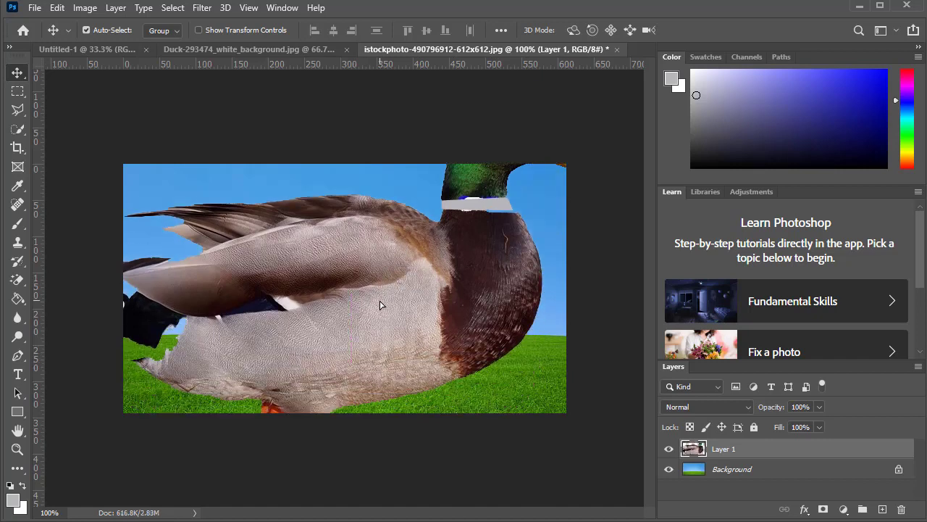
key("ctrl")
key("ctrl+t")
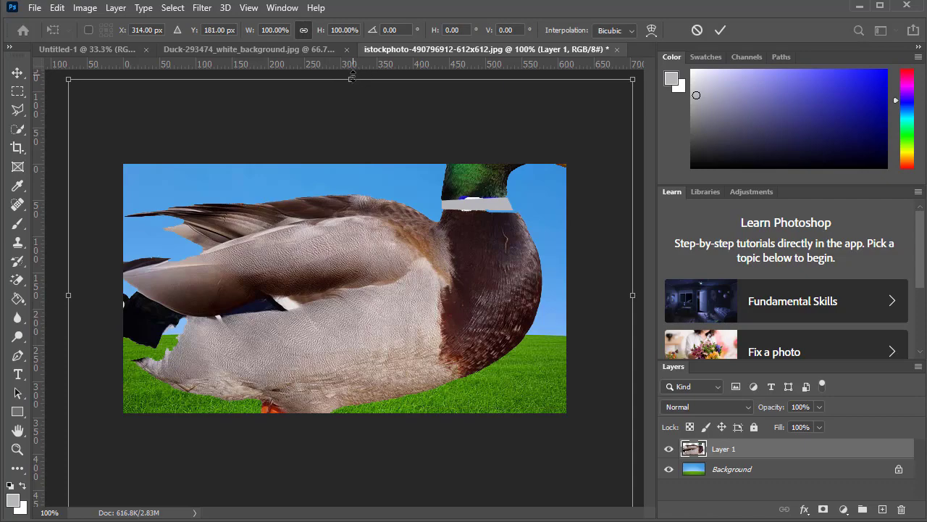
left_click_drag(350, 79, 350, 332)
mouse_move(337, 387)
left_mouse_down()
mouse_move(288, 326)
mouse_move(302, 293)
left_mouse_up()
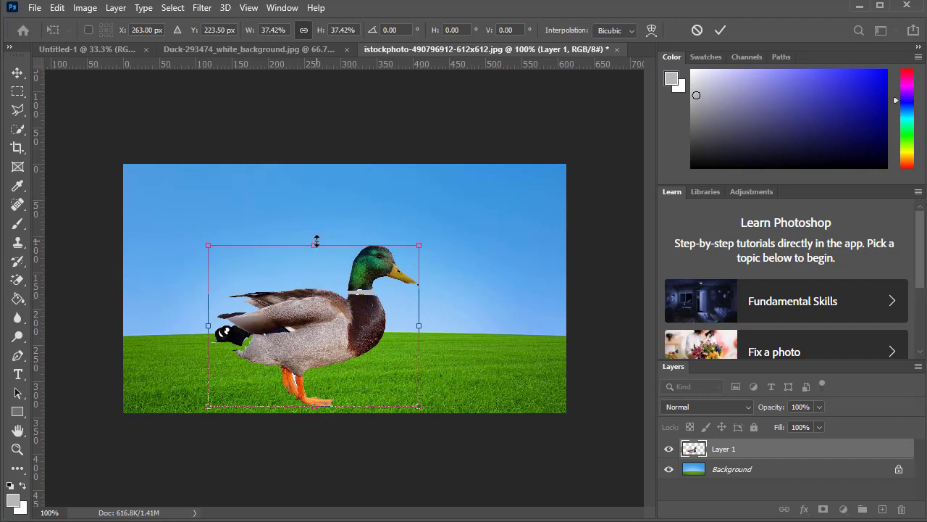
left_click_drag(313, 244, 313, 270)
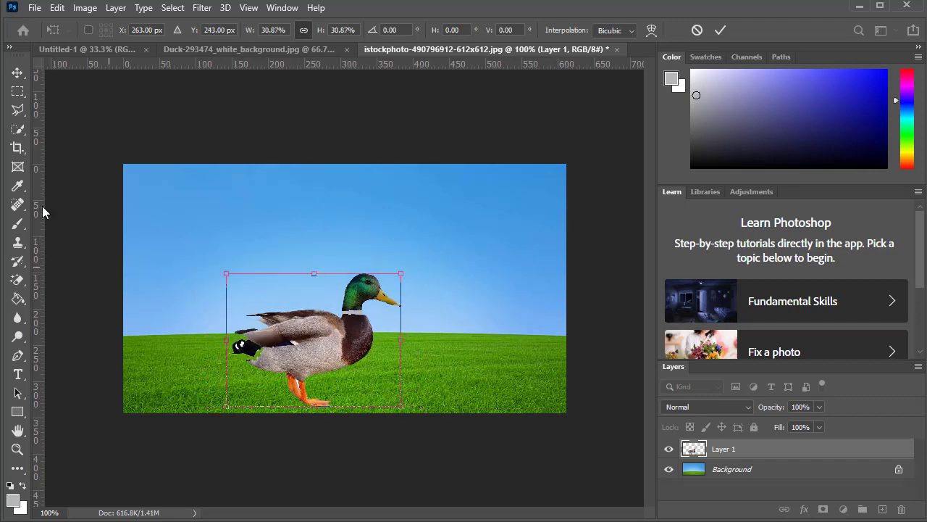
left_click(17, 72)
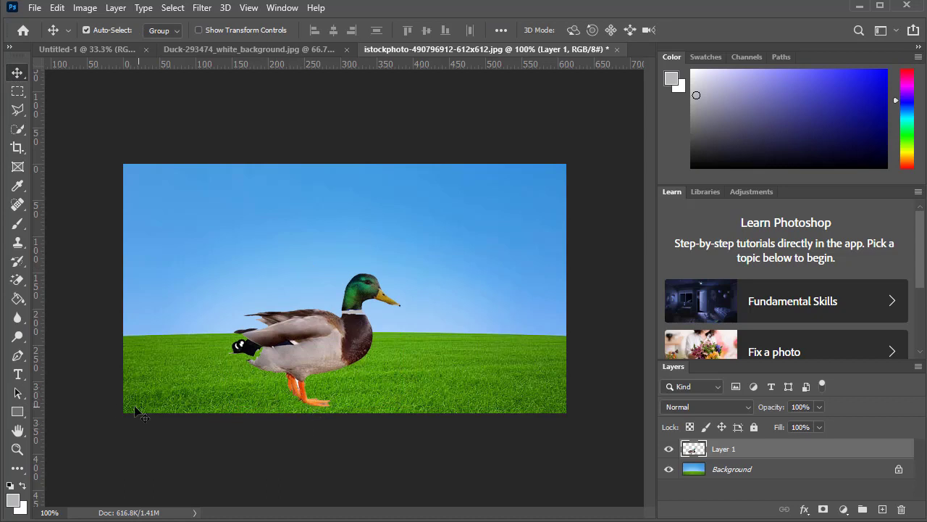
Zoom in to 300% on the duck and magic-erase the white streak between its legs.
left_click(17, 450)
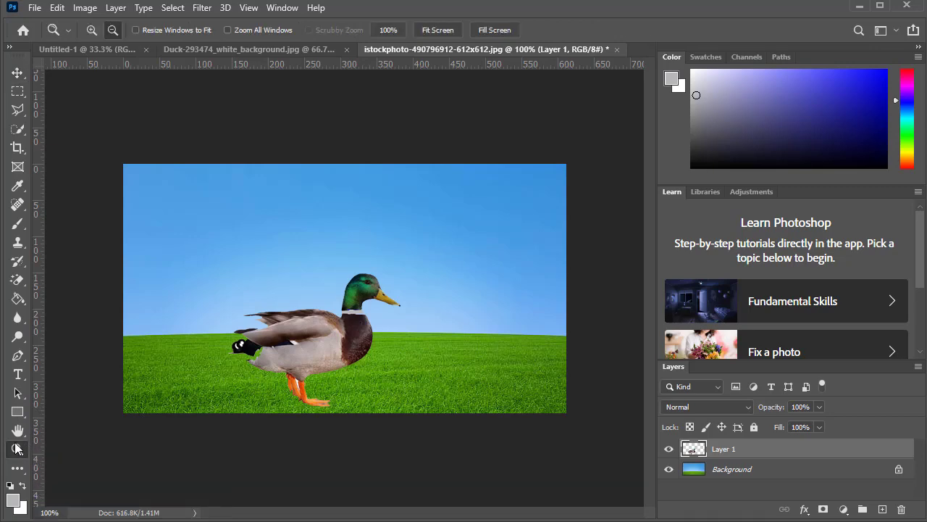
left_click(315, 347)
left_click(292, 432)
key("w")
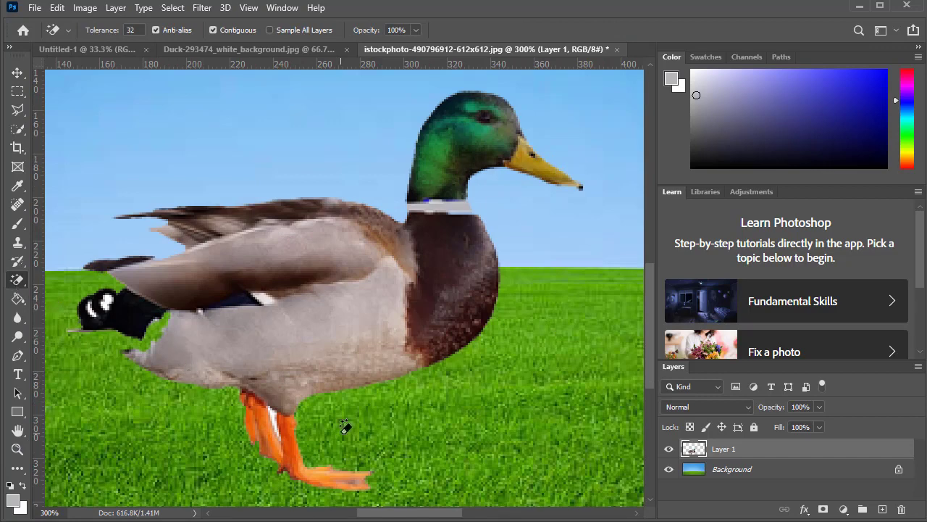
left_click(272, 419)
left_click(18, 73)
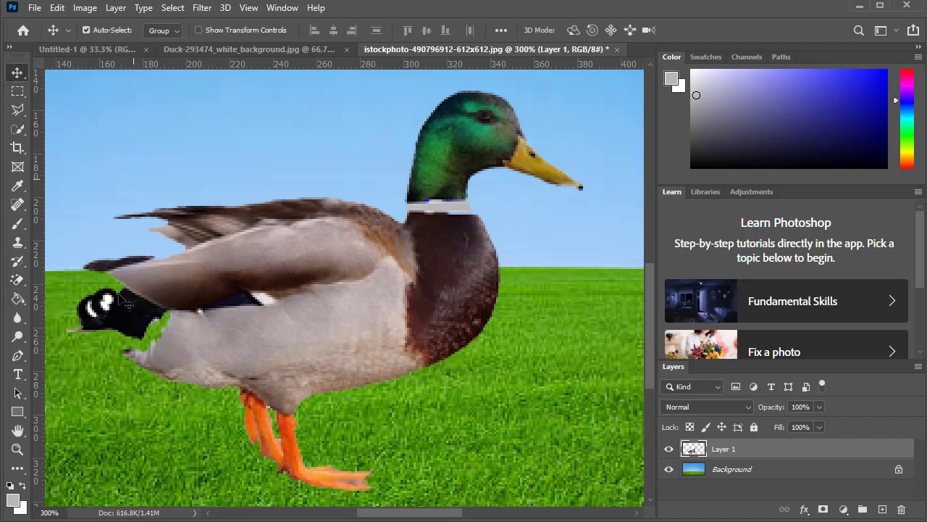
left_click(17, 448)
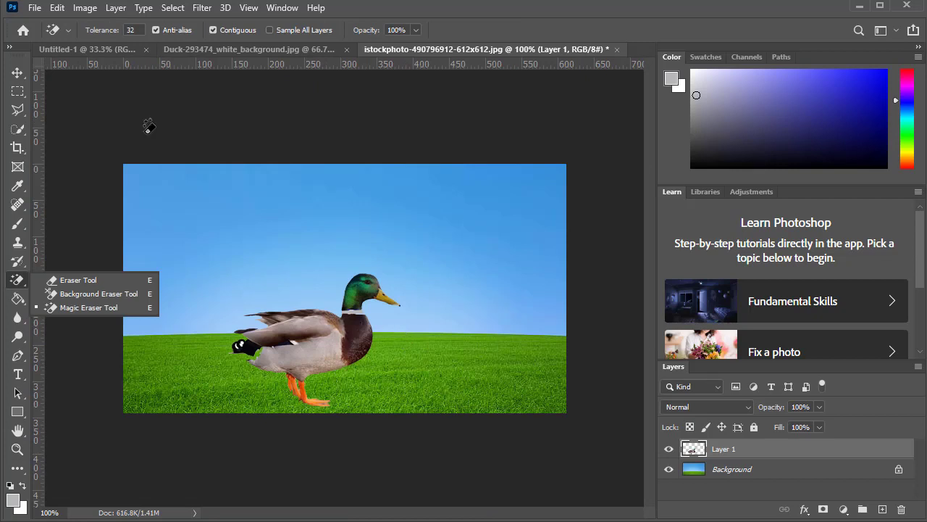
left_click(20, 74)
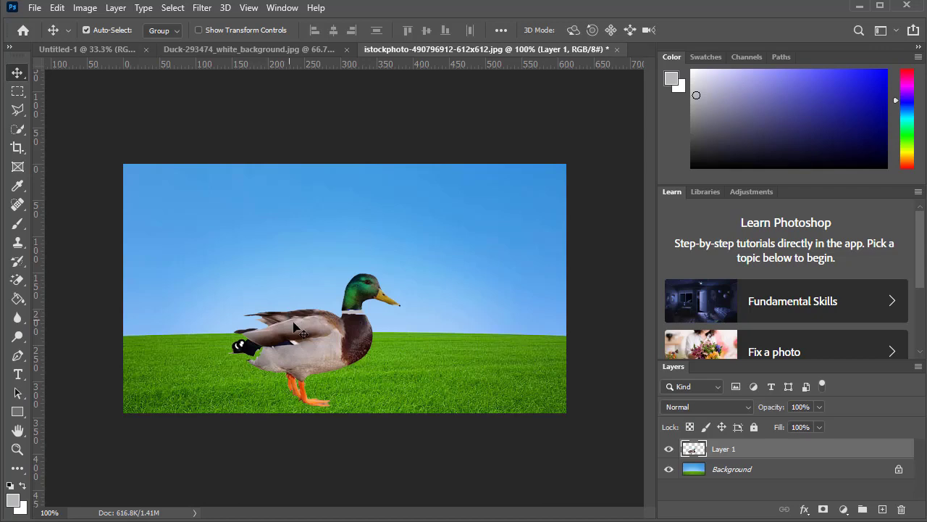
Nudge the duck on Layer 1 left and up using arrow keys and a short drag.
key("Left")
key("Left")
key("Left")
key("Up")
key("Up")
key("Up")
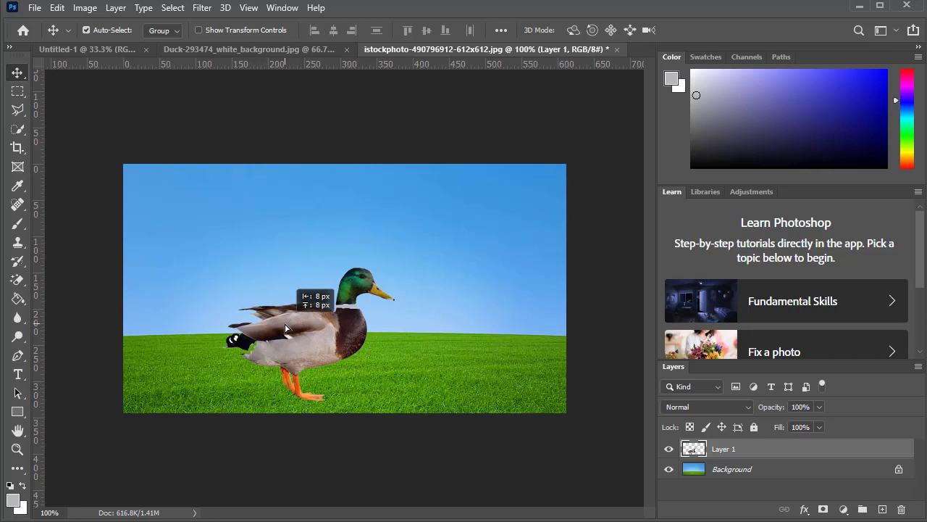
key("Left")
key("Left")
key("Left")
key("Down")
key("Down")
key("Down")
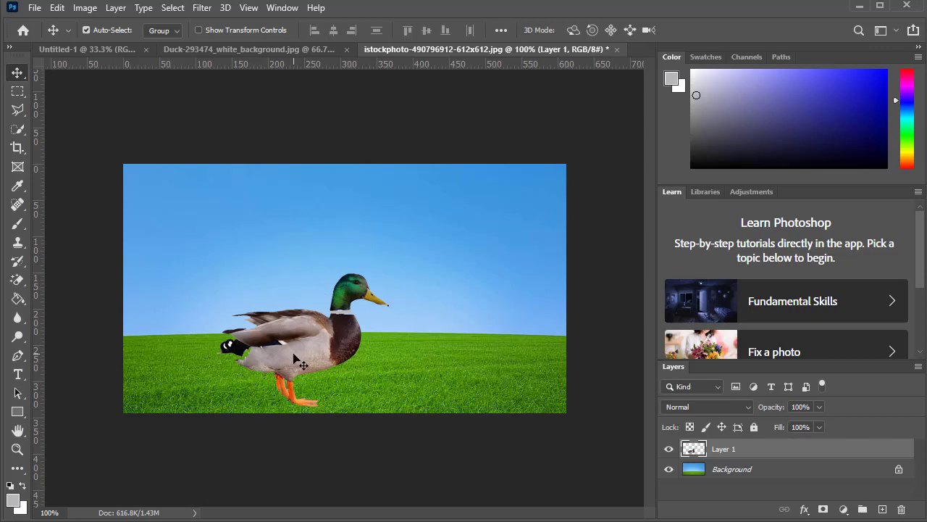
left_click_drag(293, 360, 290, 350)
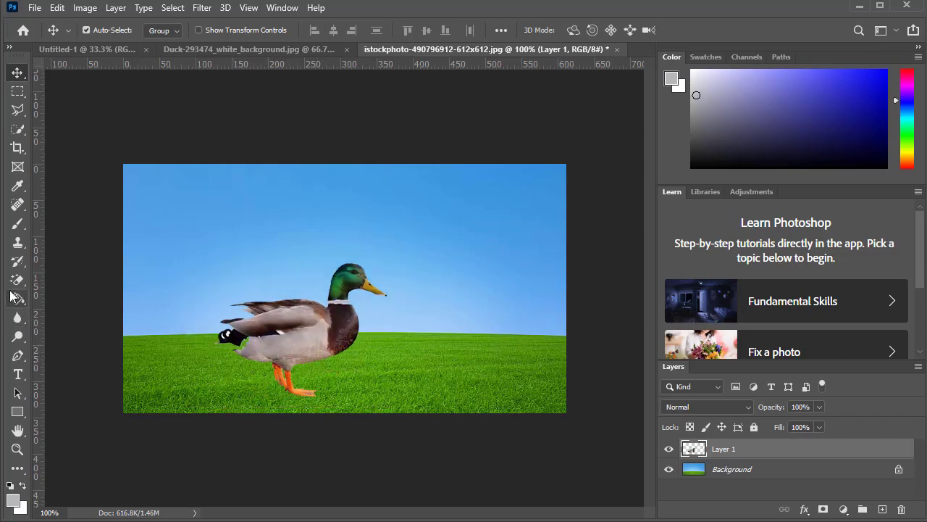
left_click(12, 282)
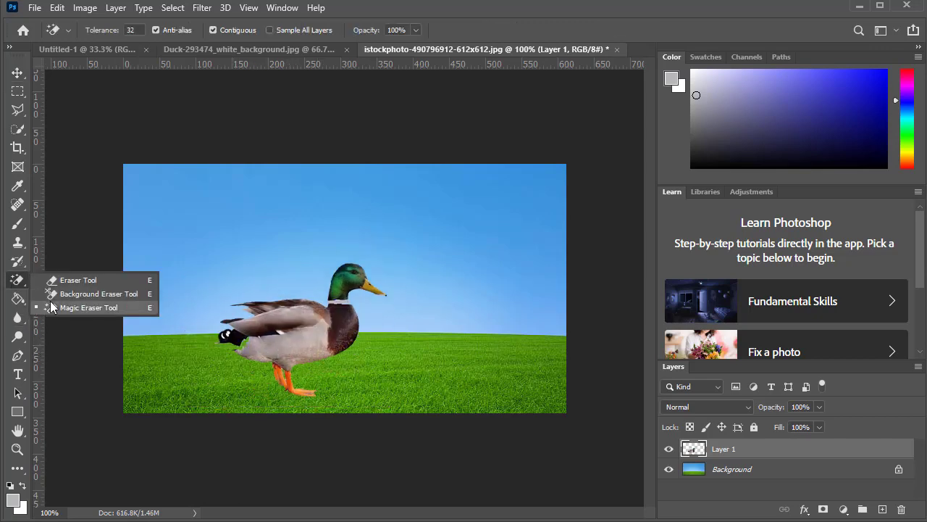